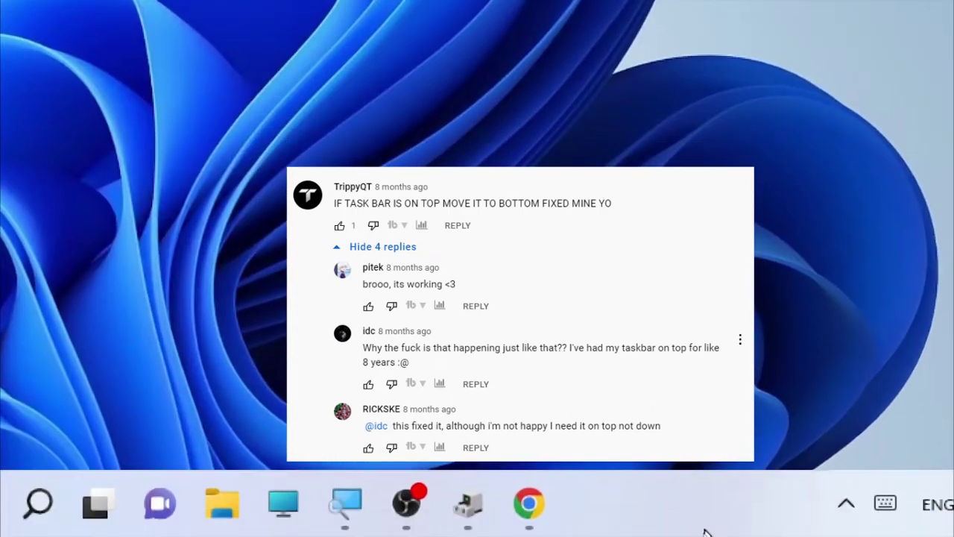
- Open the Taskbar settings page from the taskbar's right-click menu
click(709, 520)
click(710, 519)
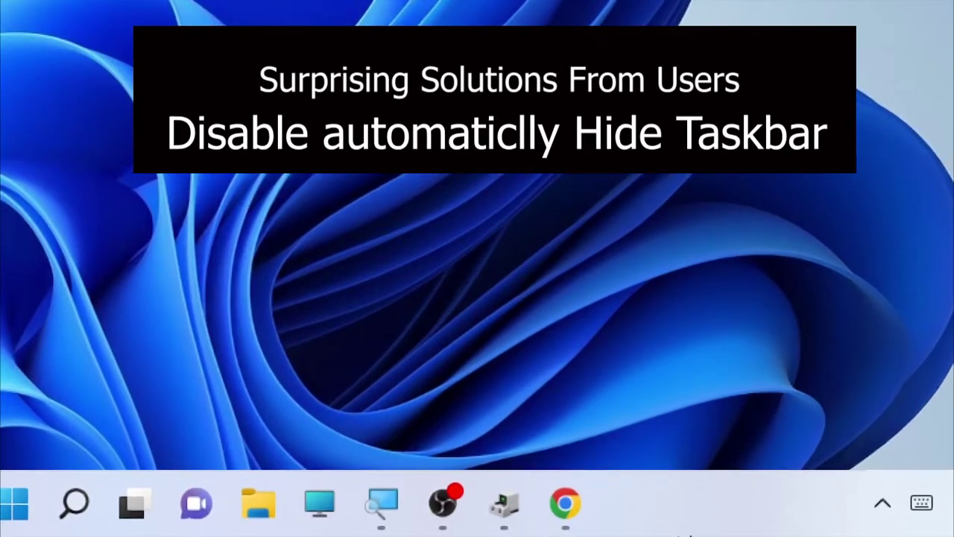
right_click(683, 529)
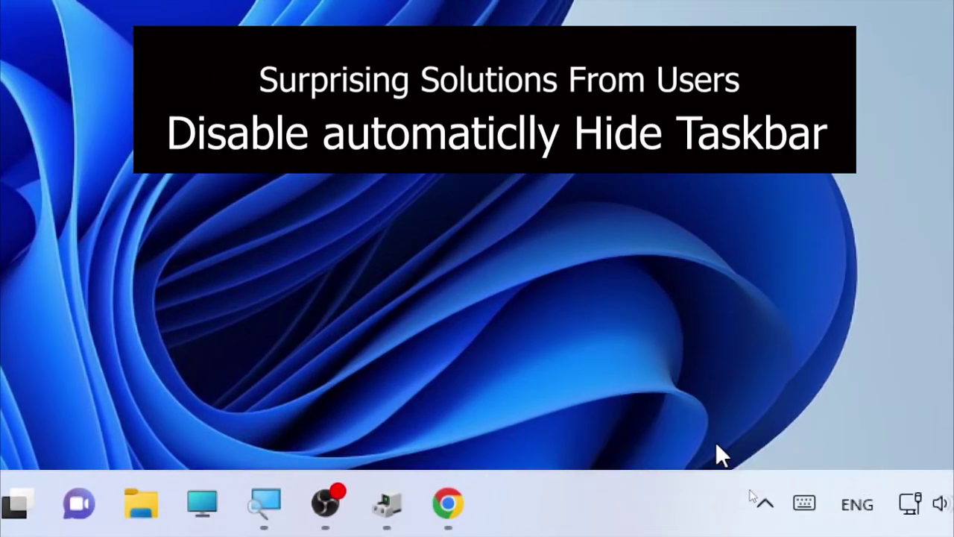
click(716, 443)
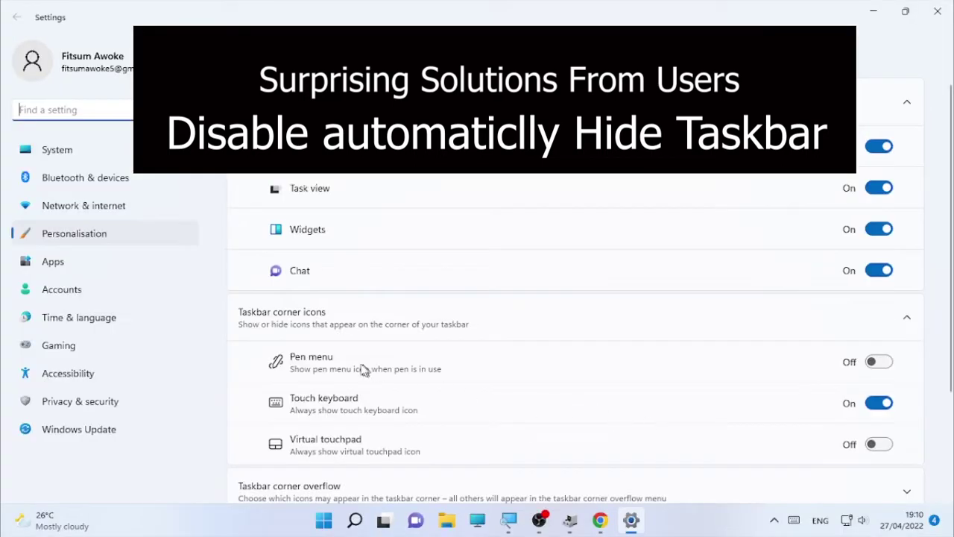
- Expand Taskbar behaviours, where Automatically hide the taskbar is unchecked
scroll(503, 368, down, 3)
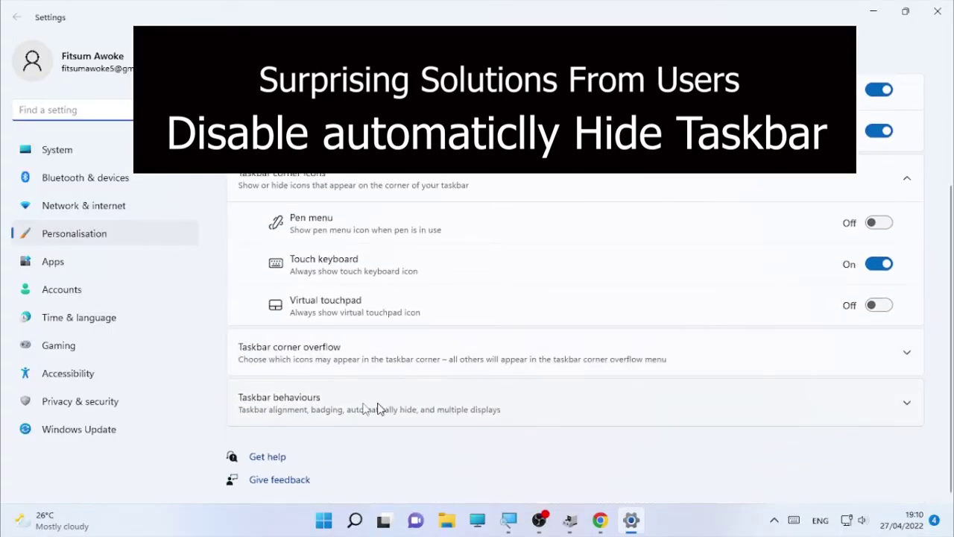
click(294, 402)
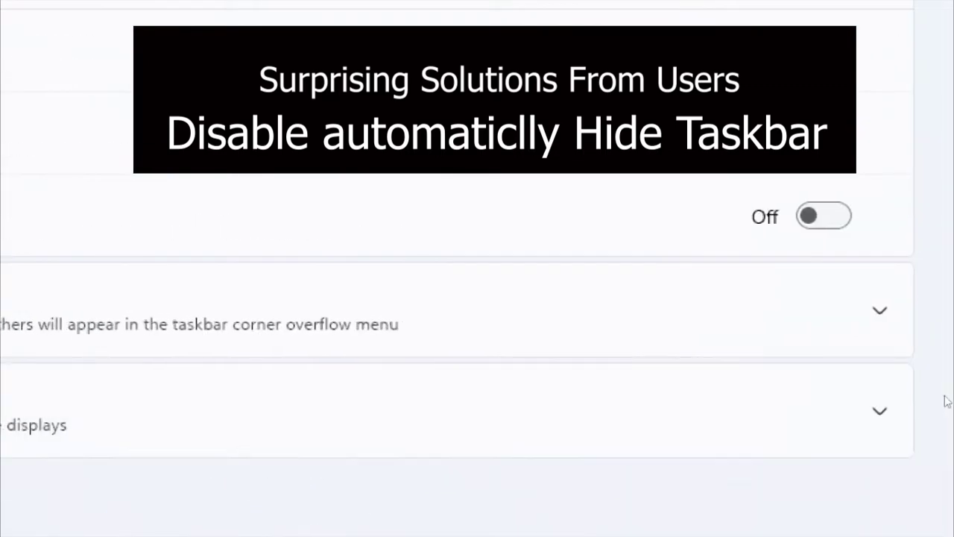
click(868, 412)
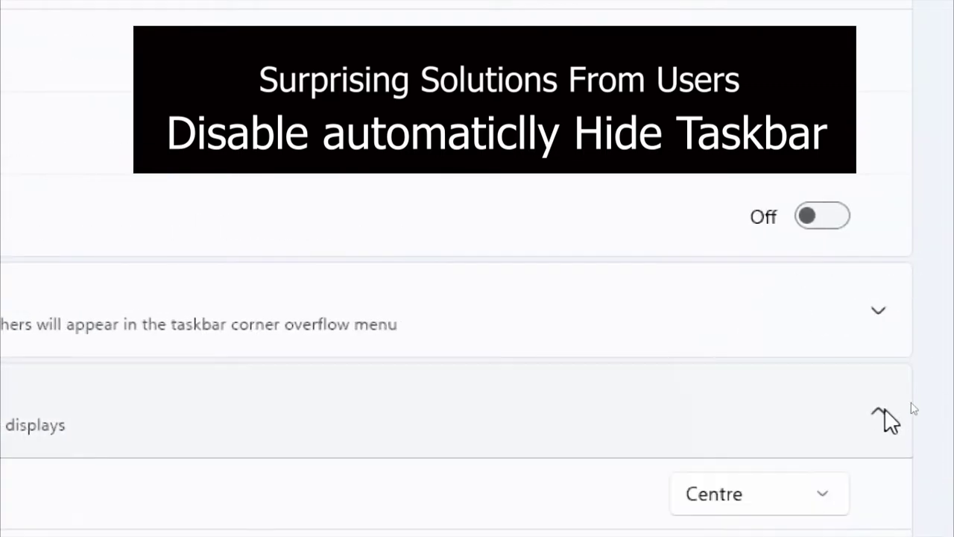
scroll(554, 455, down, 5)
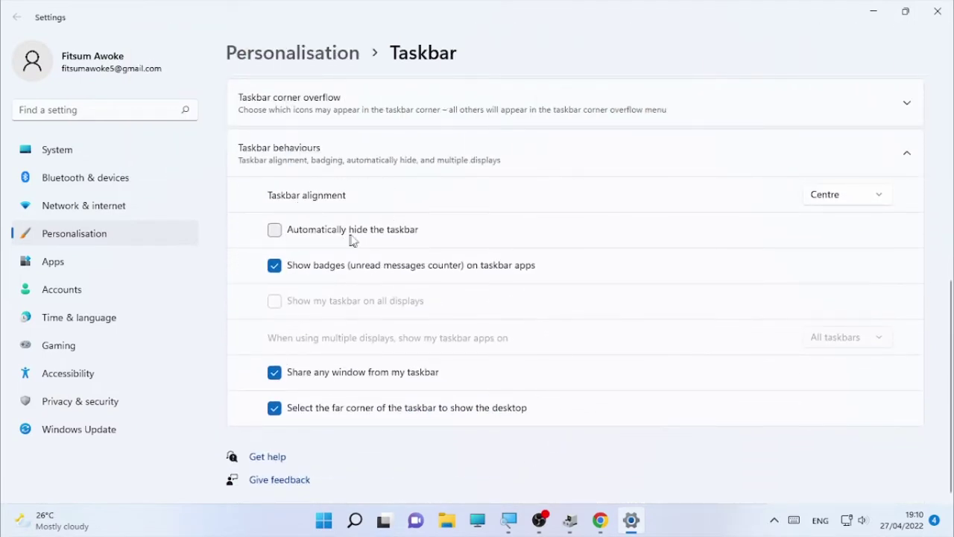
- Turn Automatically hide the taskbar on, then back off, and close Settings
click(274, 229)
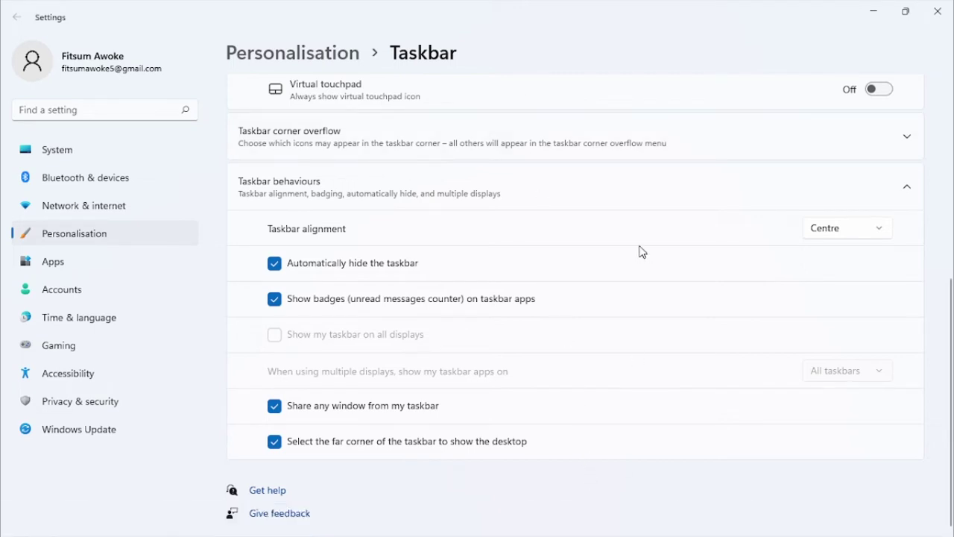
click(274, 263)
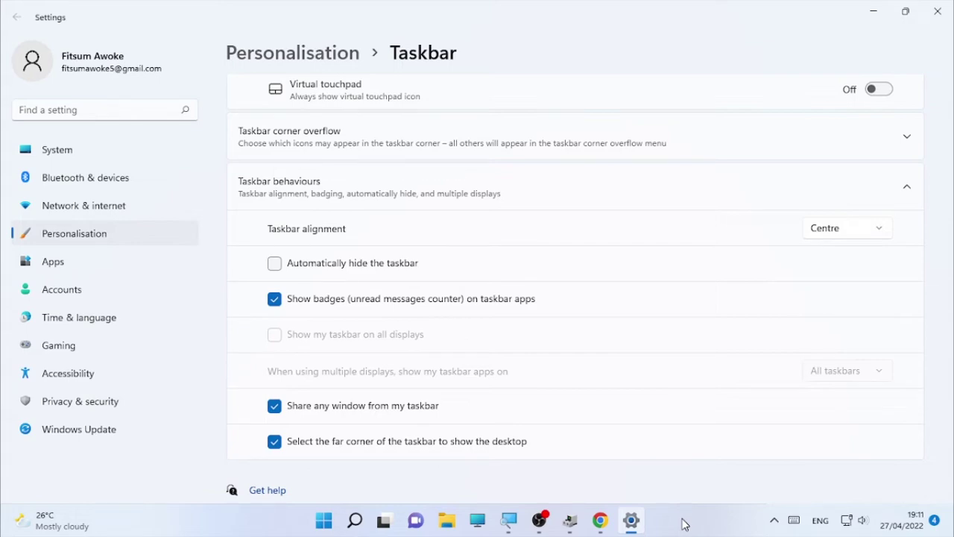
click(946, 12)
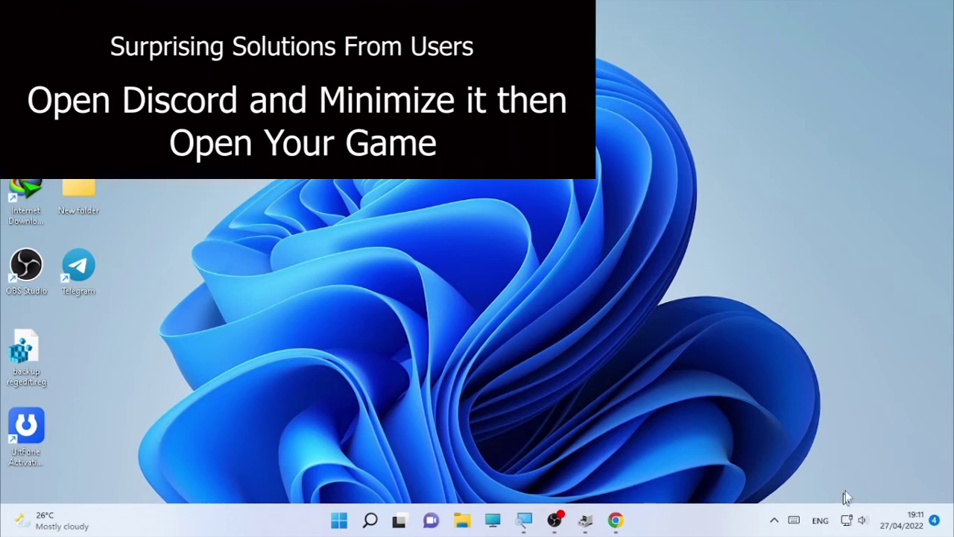
click(615, 520)
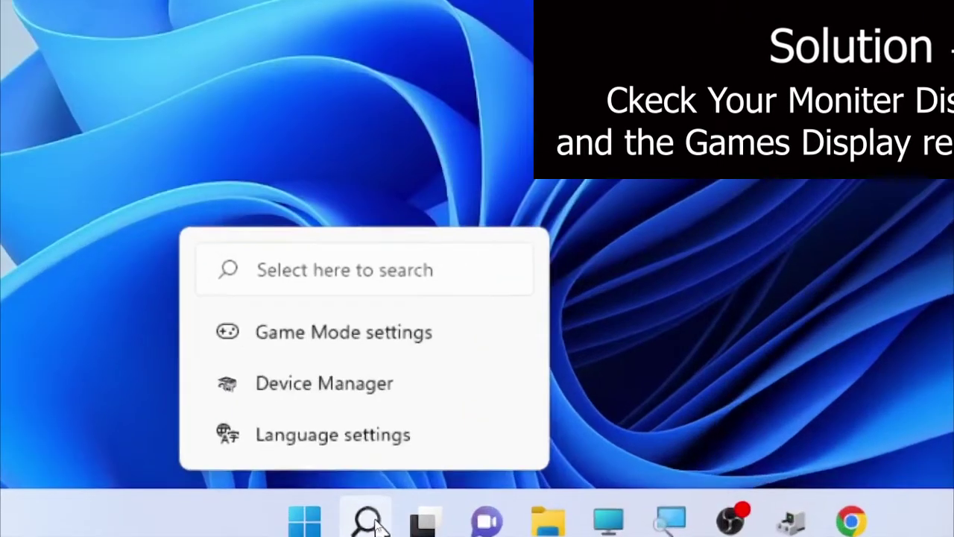
- Search 'seetings' from the taskbar and launch the Settings app from the results
click(371, 520)
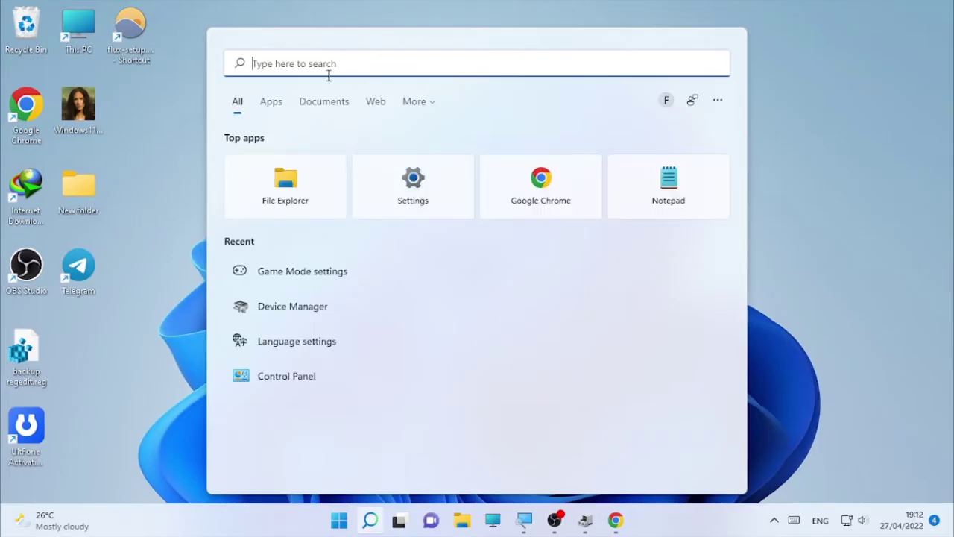
text(se)
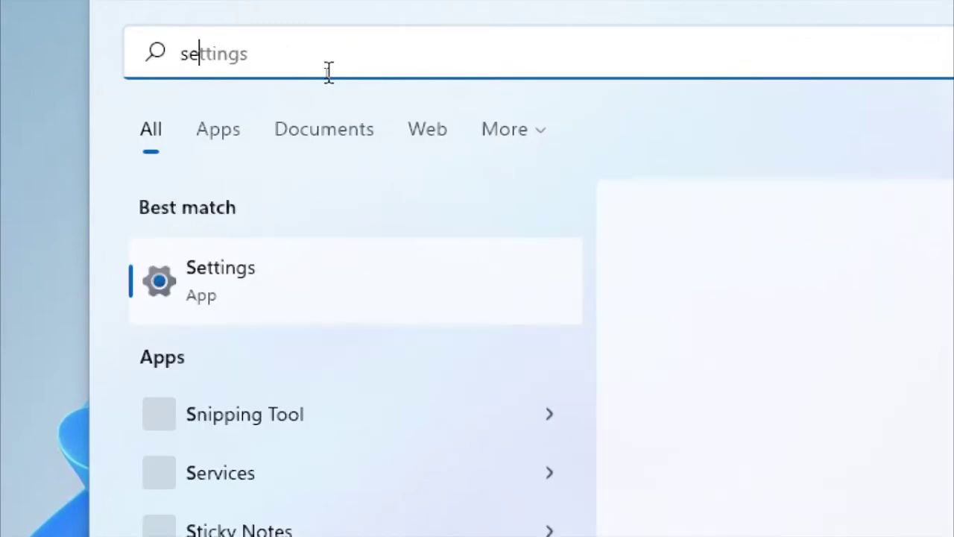
text(etings)
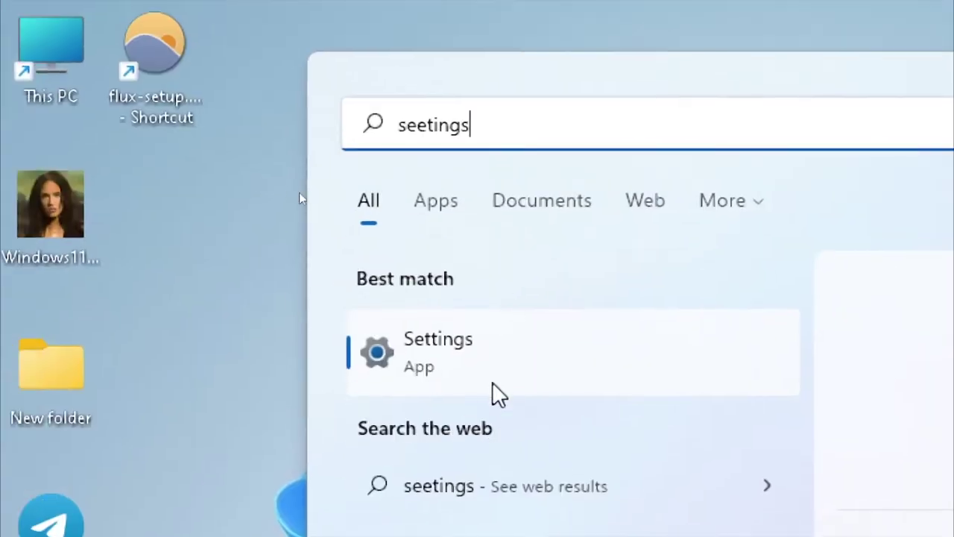
click(269, 309)
click(290, 171)
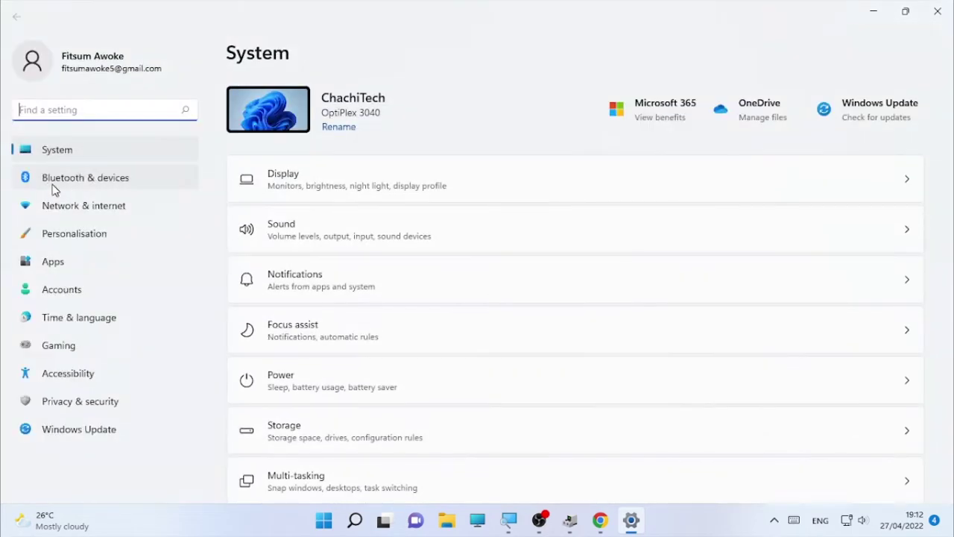
- On System > Display, keep the scale at 100% (Recommended) with 1366 × 768 resolution
click(75, 155)
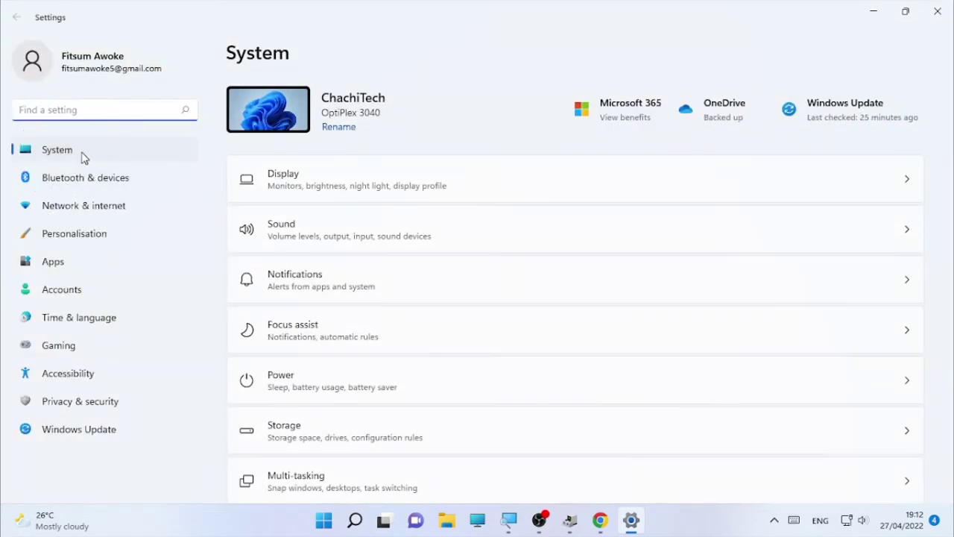
click(285, 191)
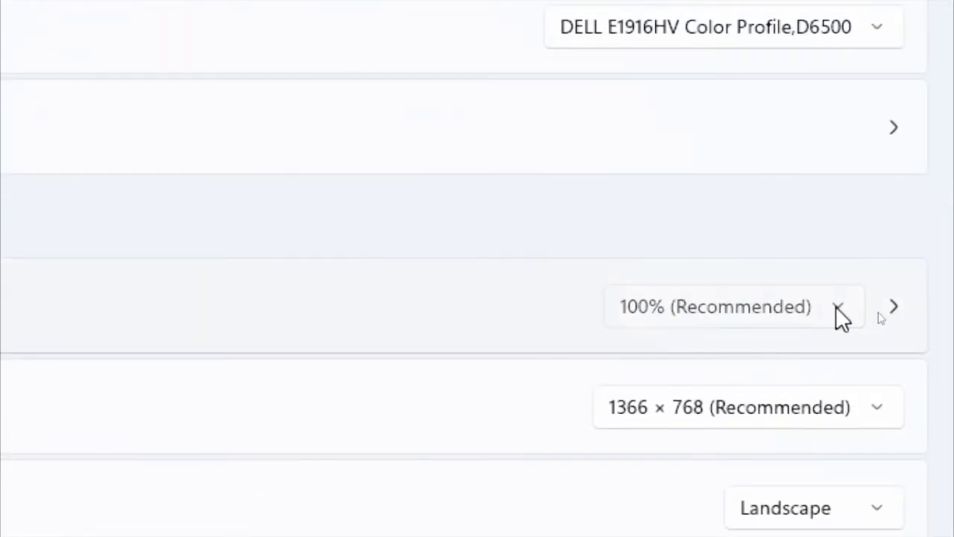
click(835, 306)
click(670, 309)
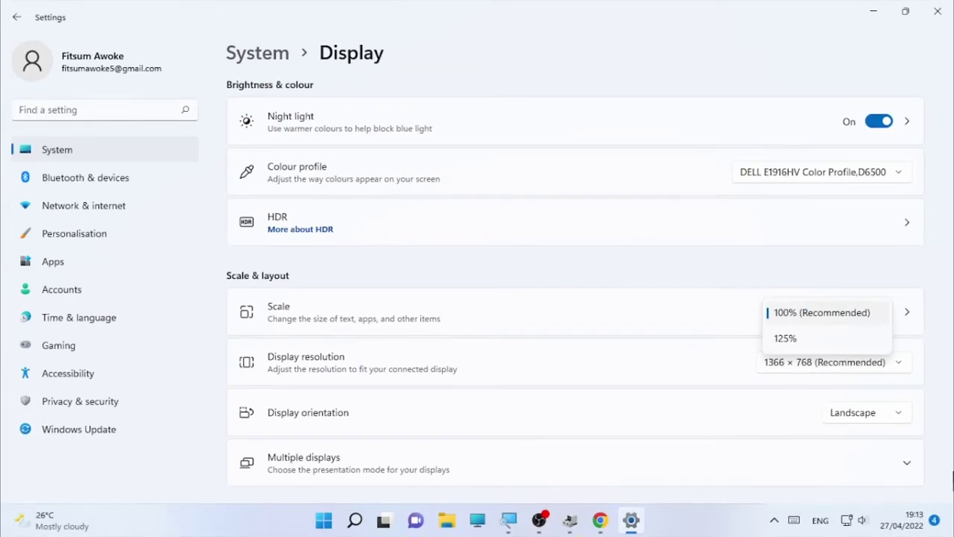
click(840, 320)
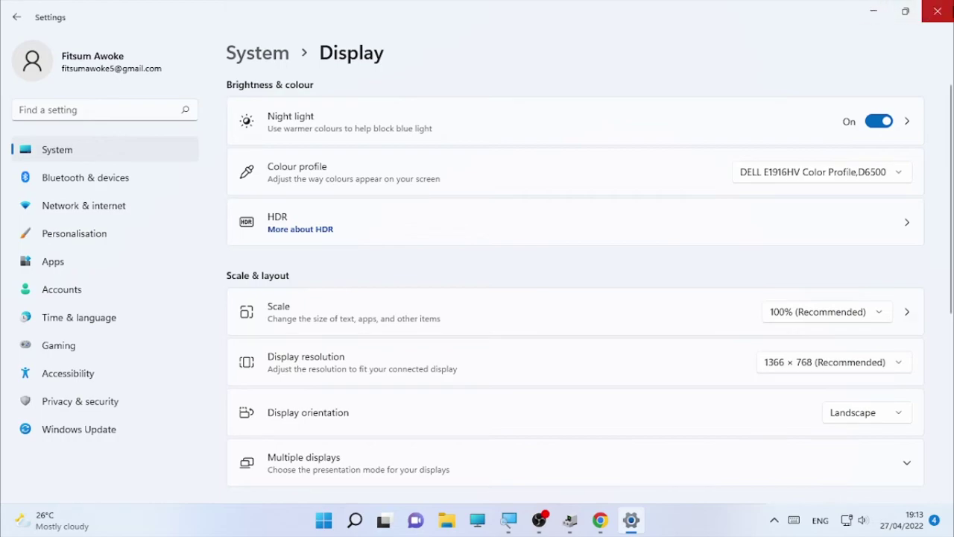
- Close Settings and enter 'windows update' in Windows search
click(938, 11)
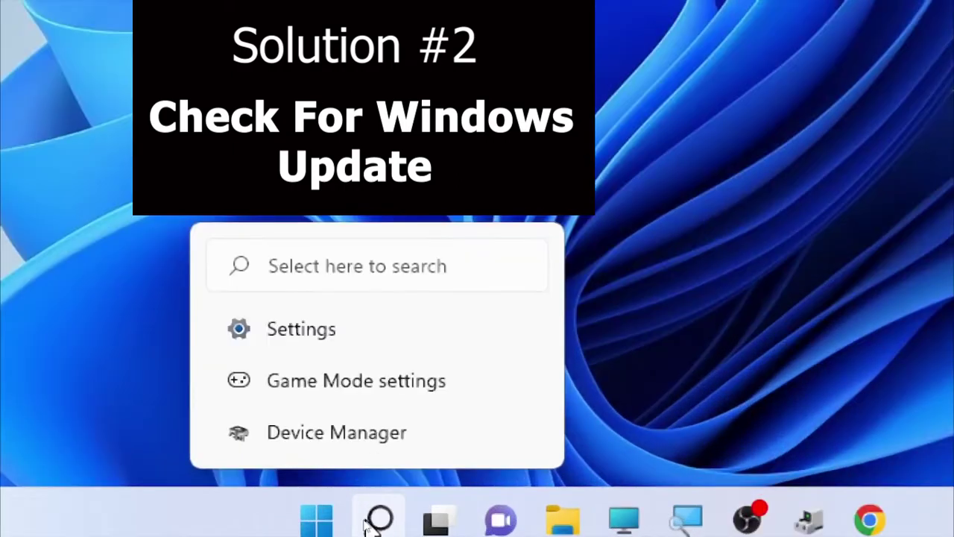
click(370, 523)
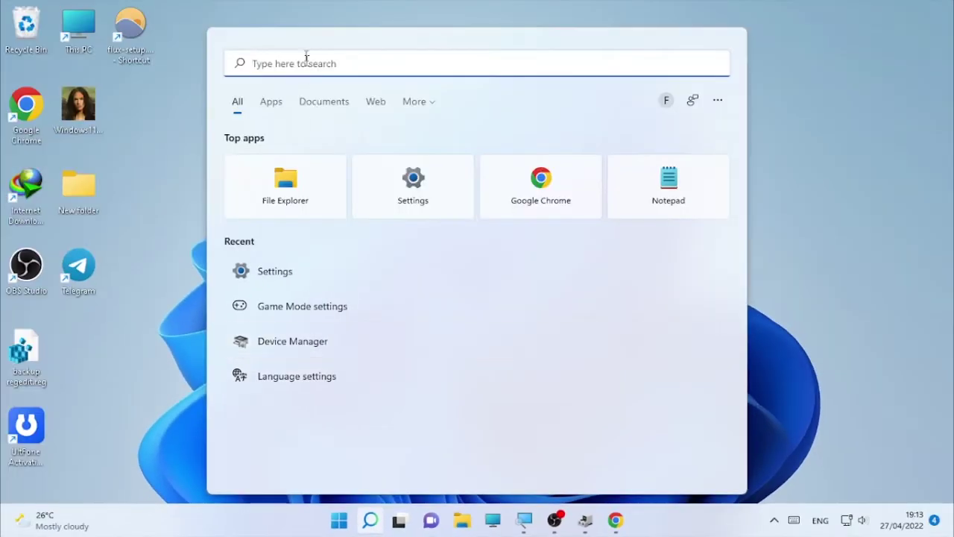
click(333, 63)
text(w)
text(indows )
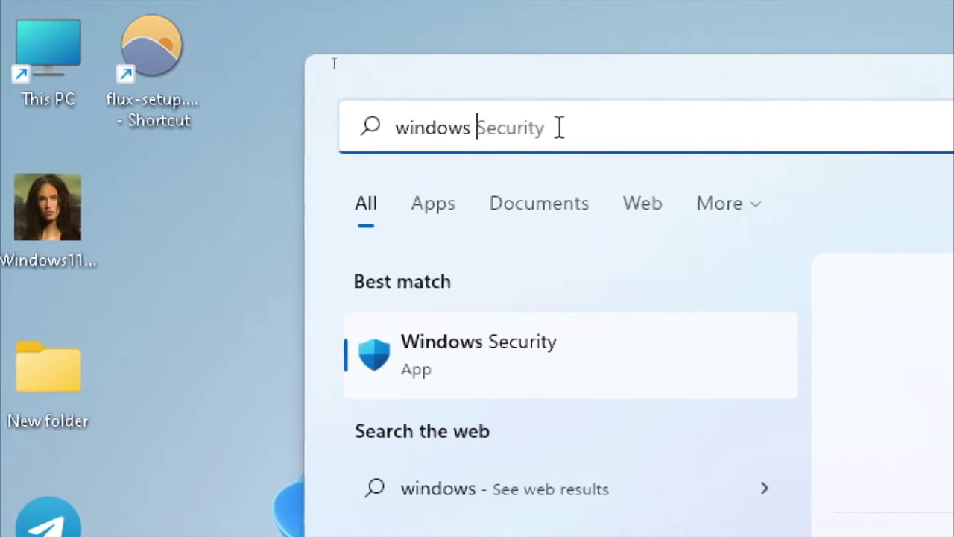
text(update)
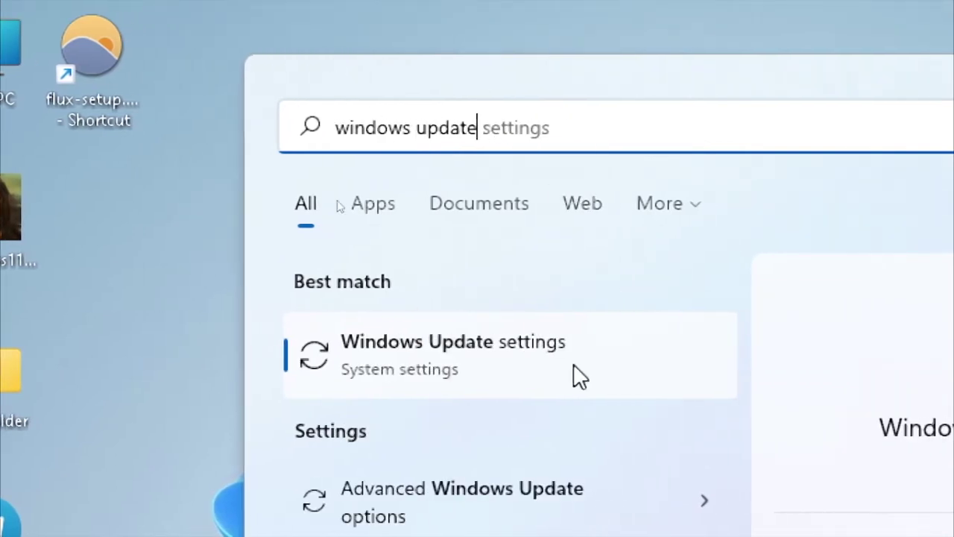
- Open the Windows Update settings result and run Check for updates
click(403, 345)
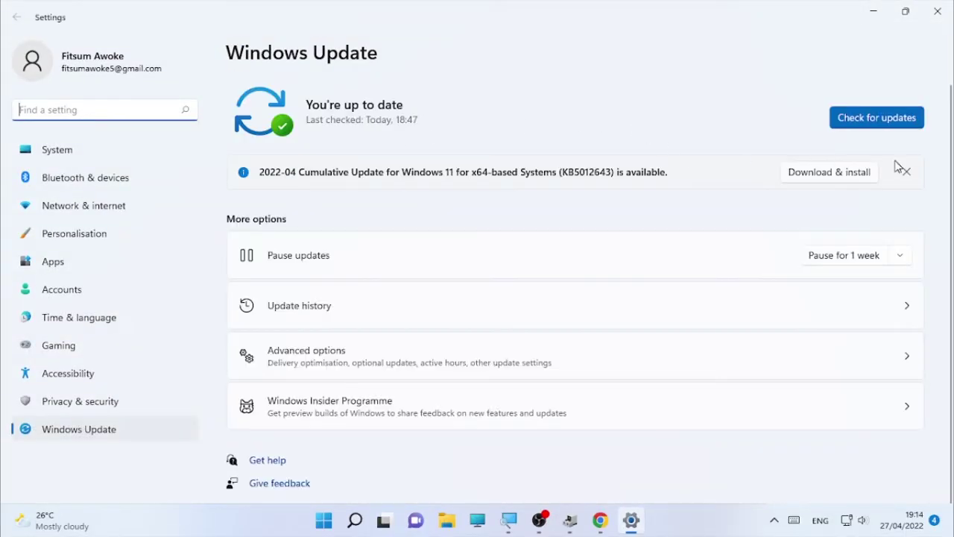
click(897, 120)
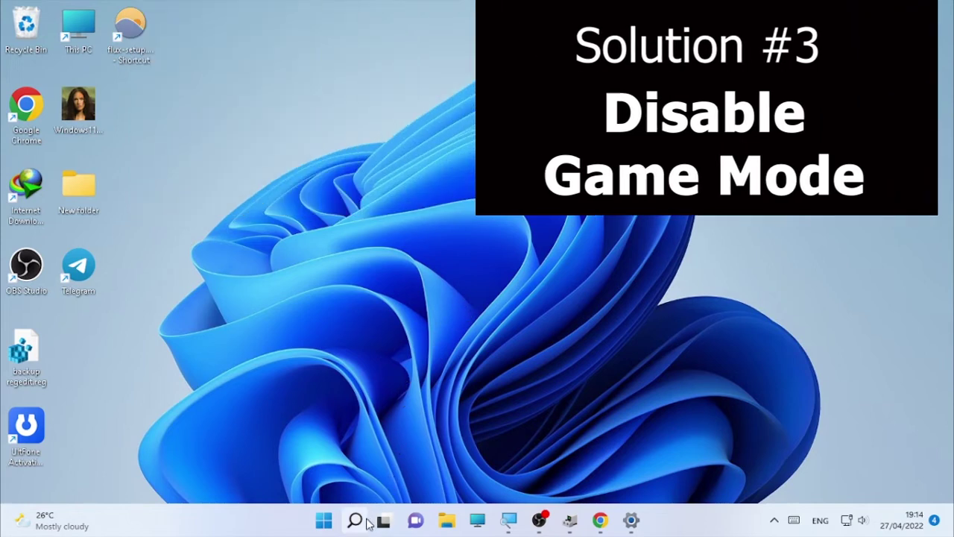
- Search 'game mode' and open the Gaming > Game Mode settings page
mouse_move(362, 520)
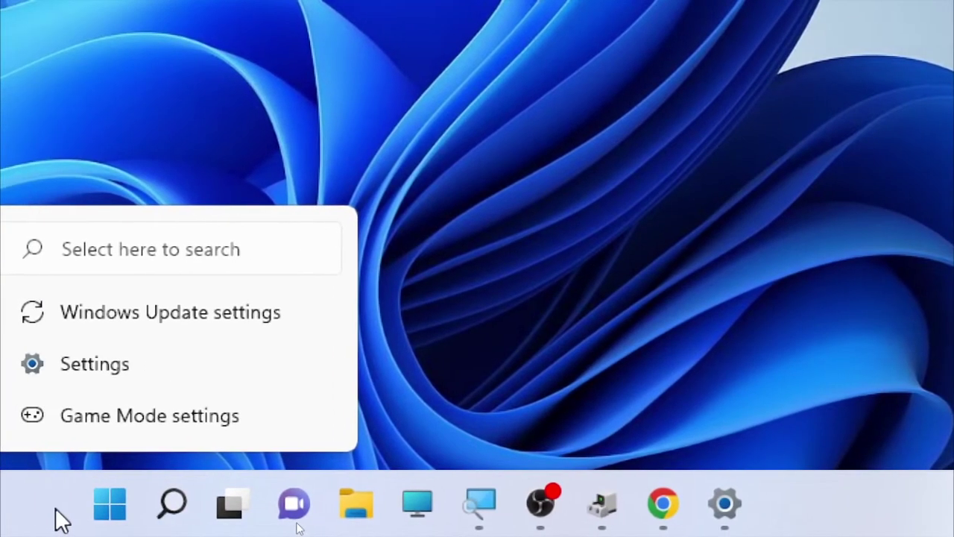
click(173, 515)
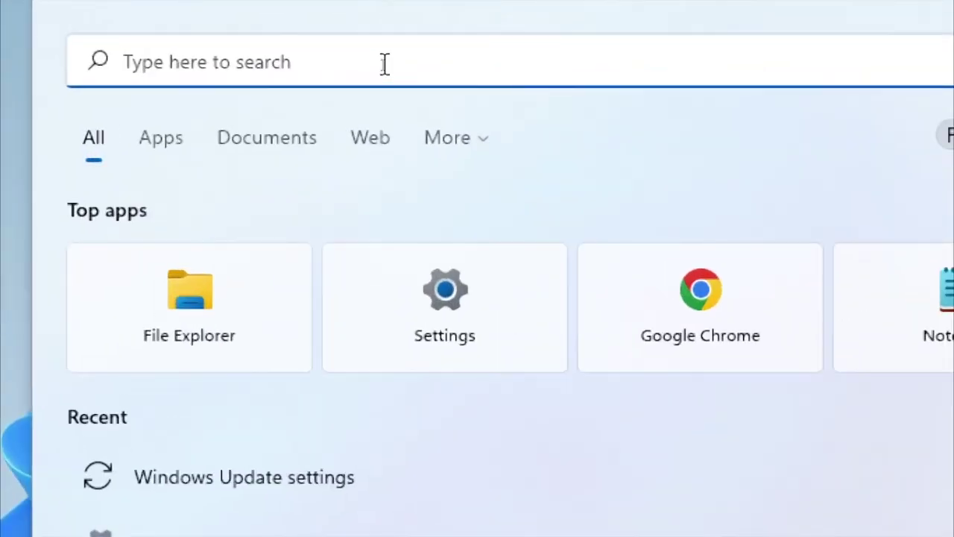
text(game n)
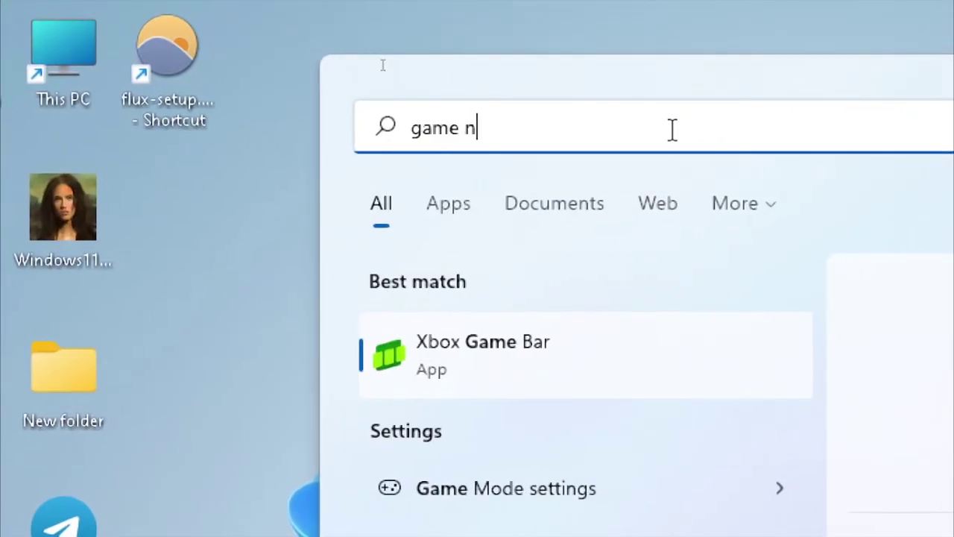
key(BackSpace)
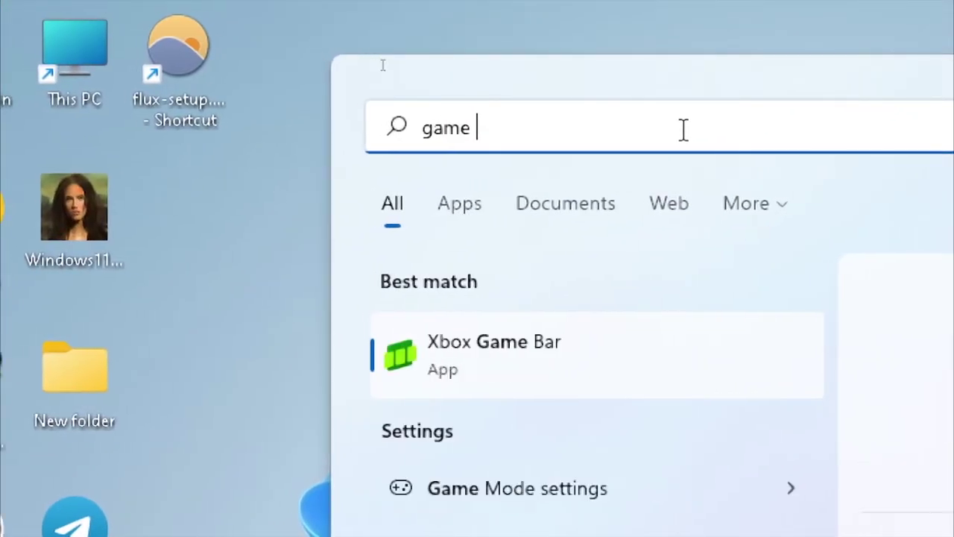
text(mode)
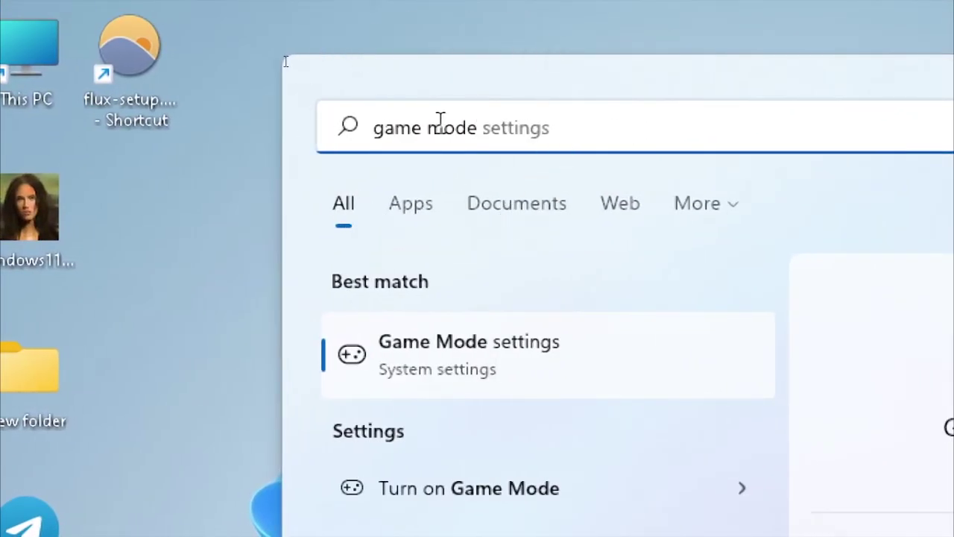
click(490, 373)
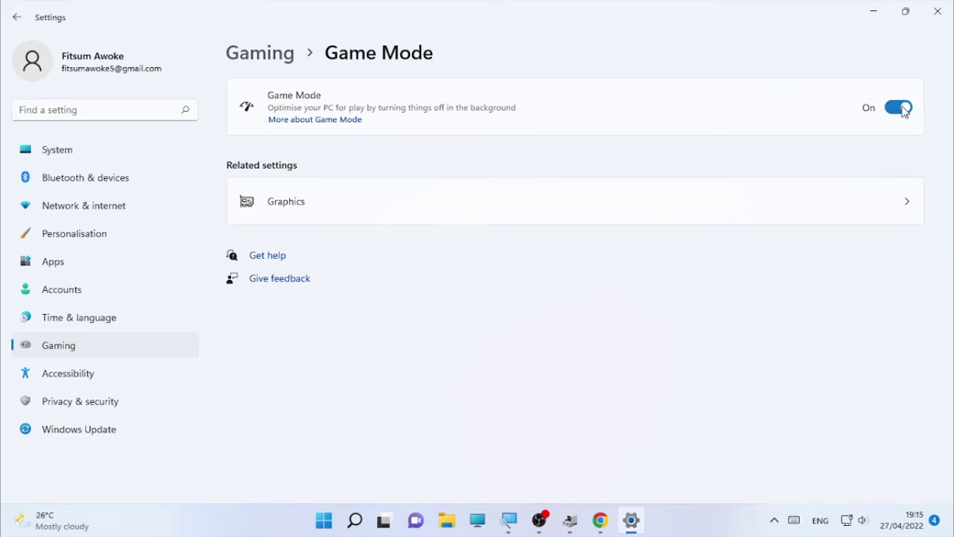
- Switch the Game Mode toggle to Off, then close the Settings window
click(901, 109)
click(938, 11)
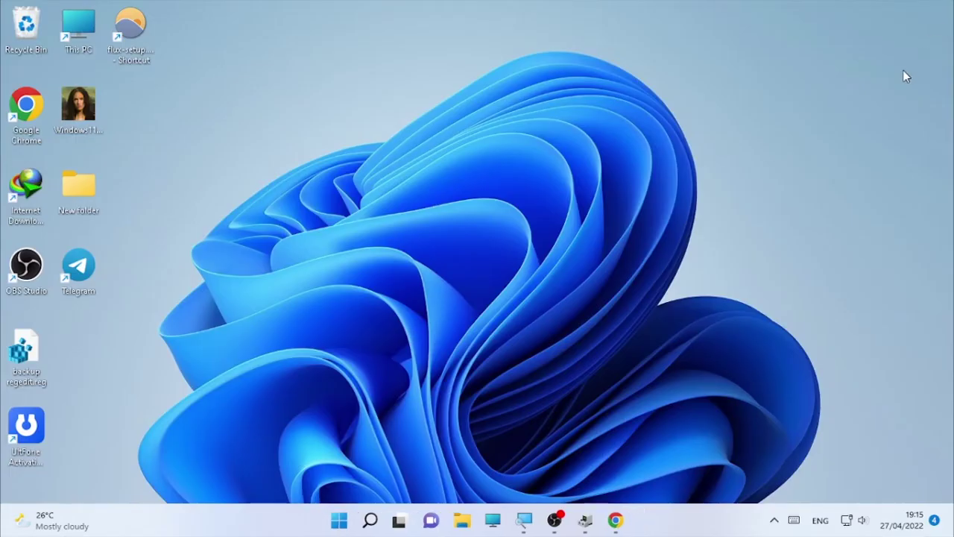